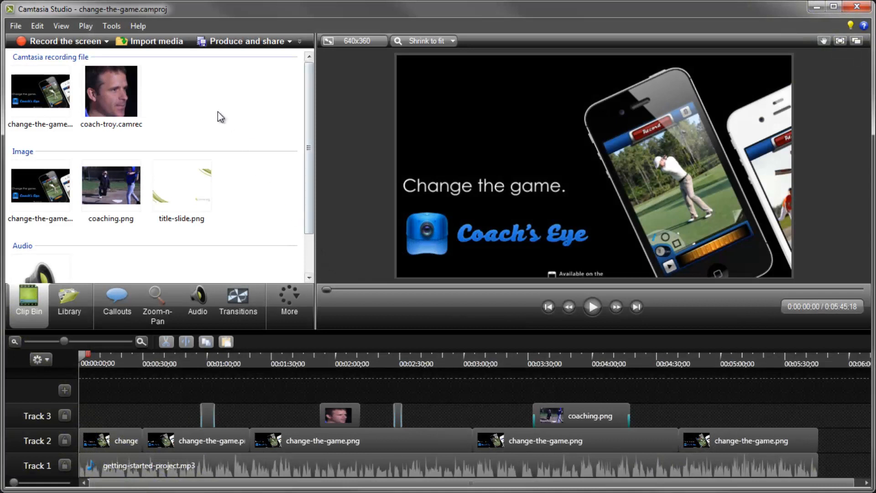
{"action": "left_click", "coordinate": [141, 27]}
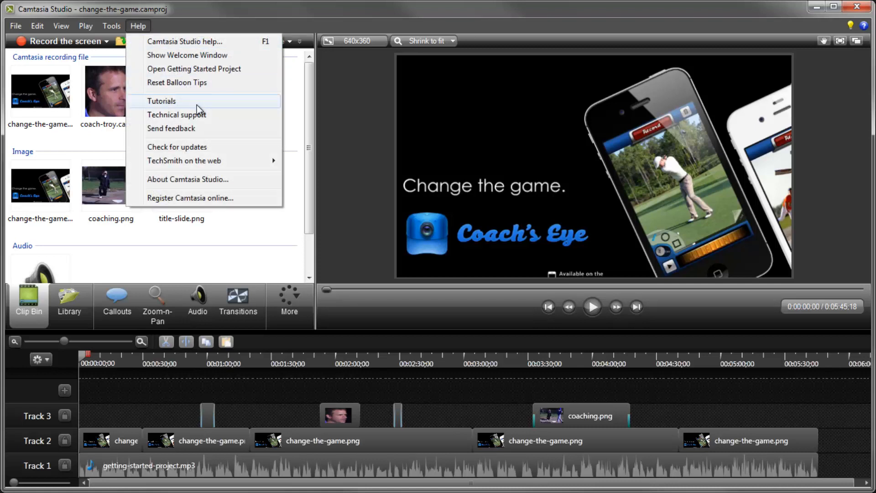
{"action": "left_click", "coordinate": [331, 214]}
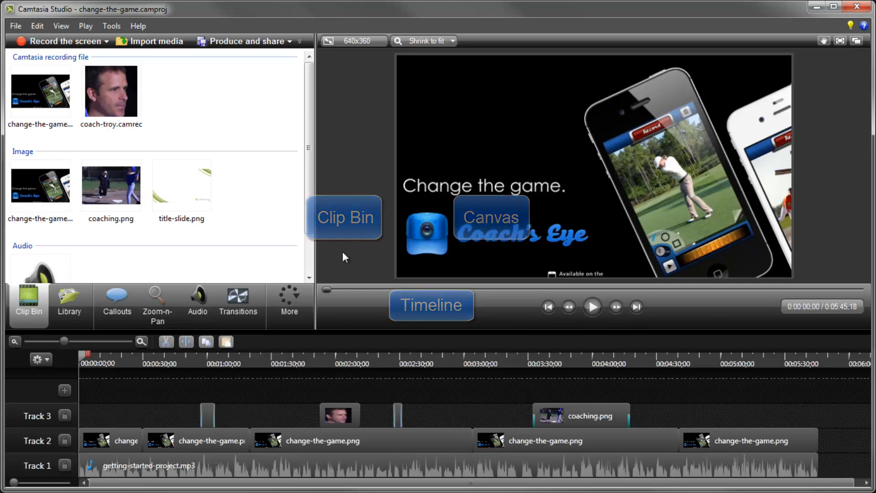
Shrink the coach-troy picture-in-picture clip at about 2:04 and move it above the 'Change the game.' title.
{"action": "left_click", "coordinate": [344, 356]}
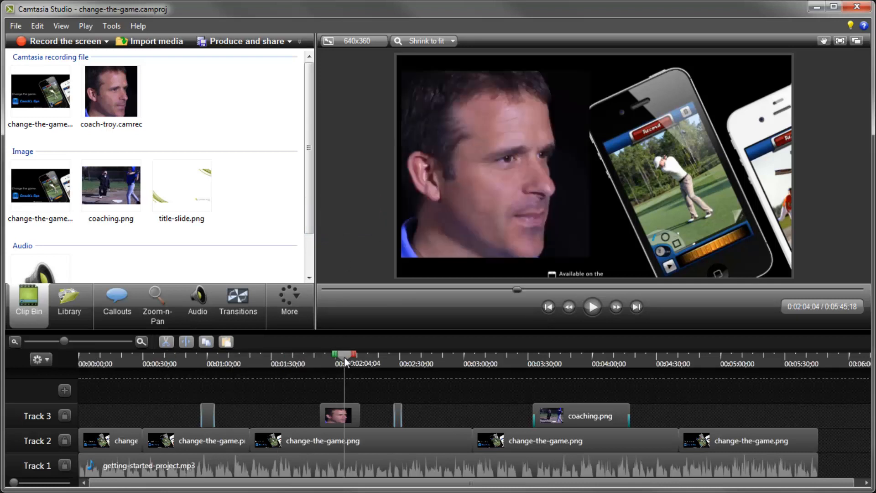
{"action": "left_click", "coordinate": [464, 222]}
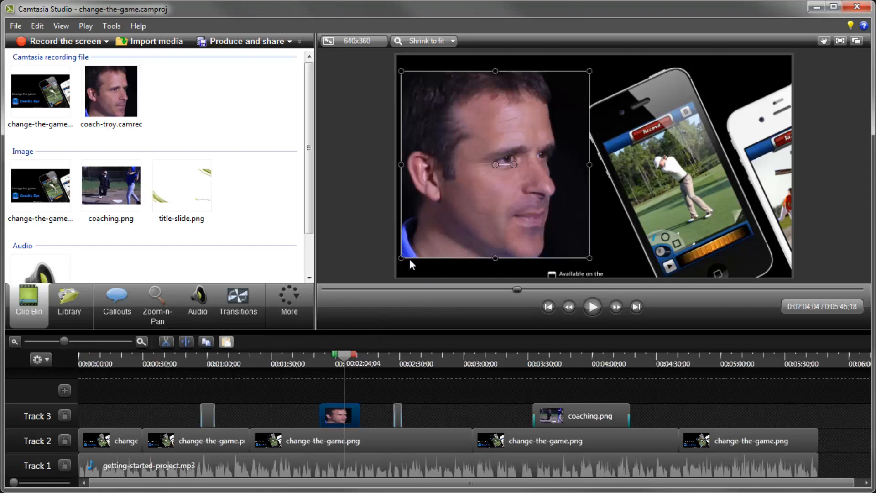
{"action": "left_click_drag", "start_coordinate": [401, 257], "coordinate": [473, 140]}
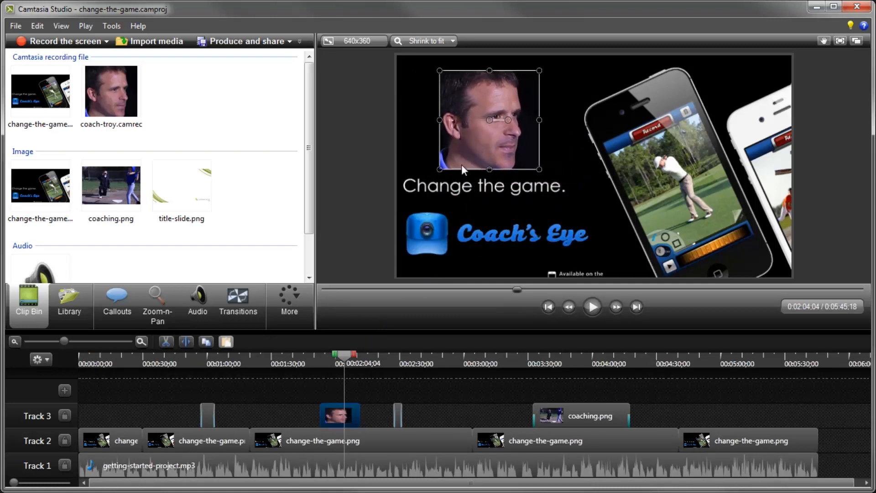
{"action": "left_click", "coordinate": [387, 238]}
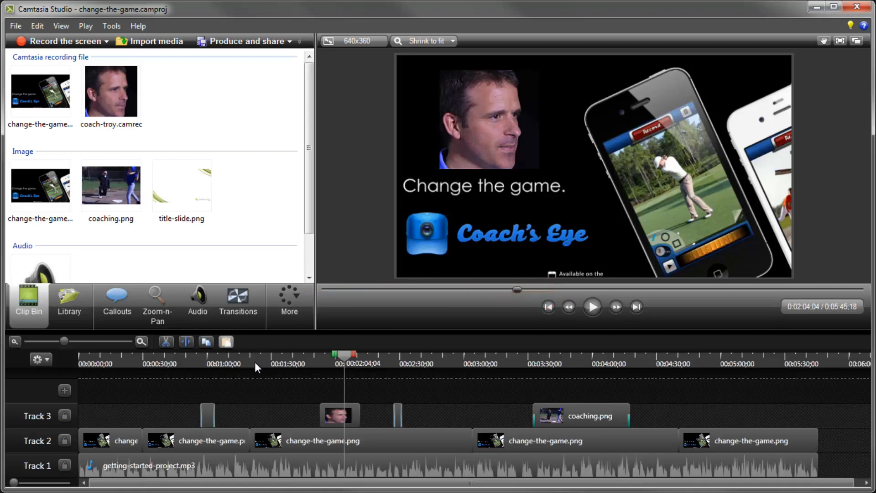
Move the second change-the-game.png clip up onto a new Track 4, then back onto Track 2.
{"action": "left_click", "coordinate": [209, 356]}
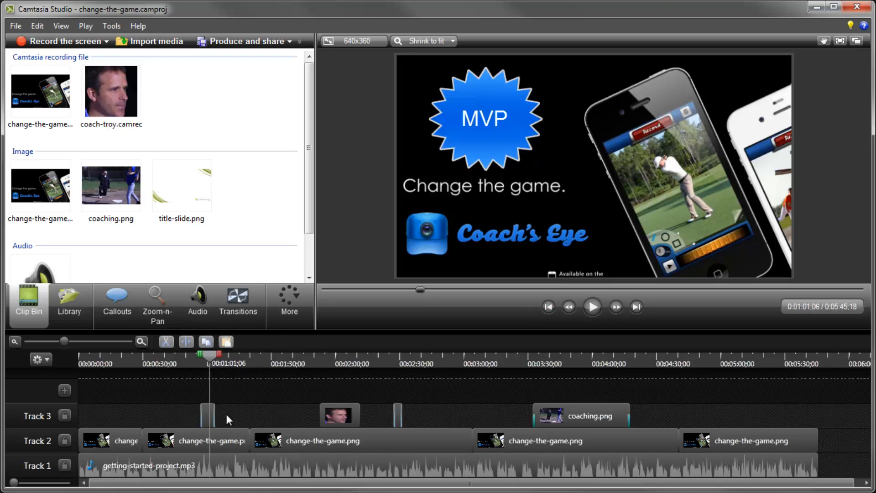
{"action": "left_click", "coordinate": [206, 412]}
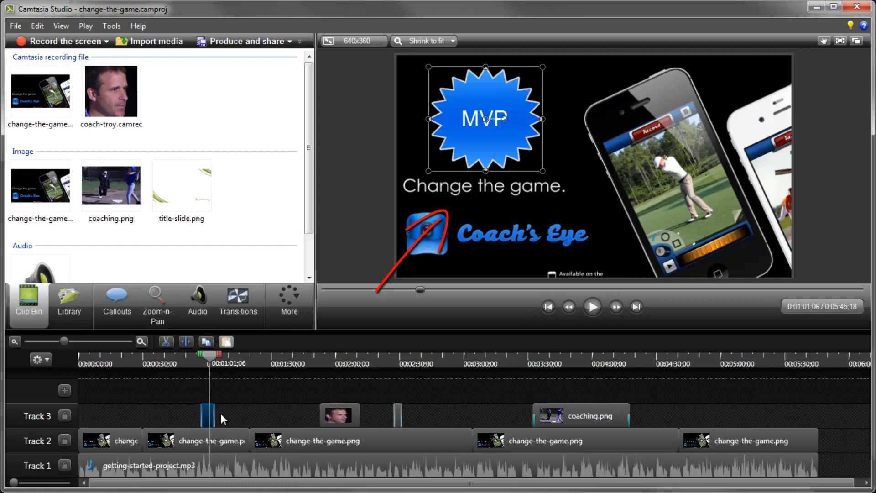
{"action": "left_click", "coordinate": [196, 433]}
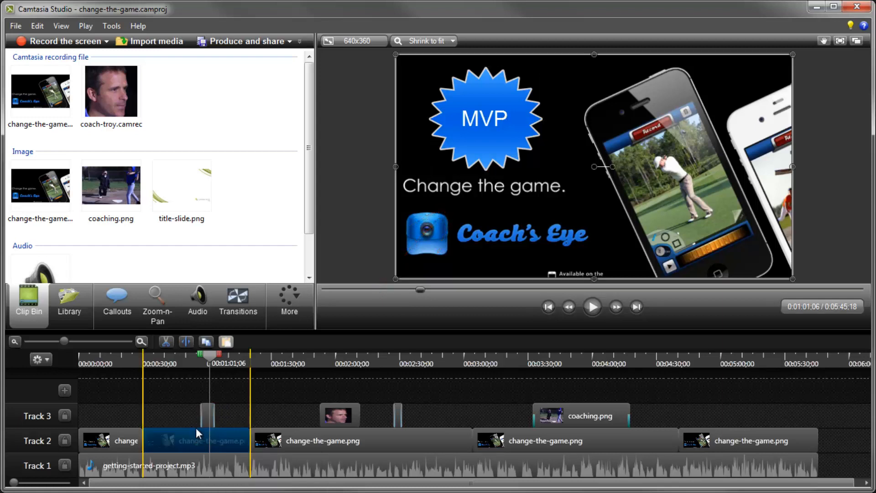
{"action": "left_click_drag", "start_coordinate": [195, 433], "coordinate": [197, 396]}
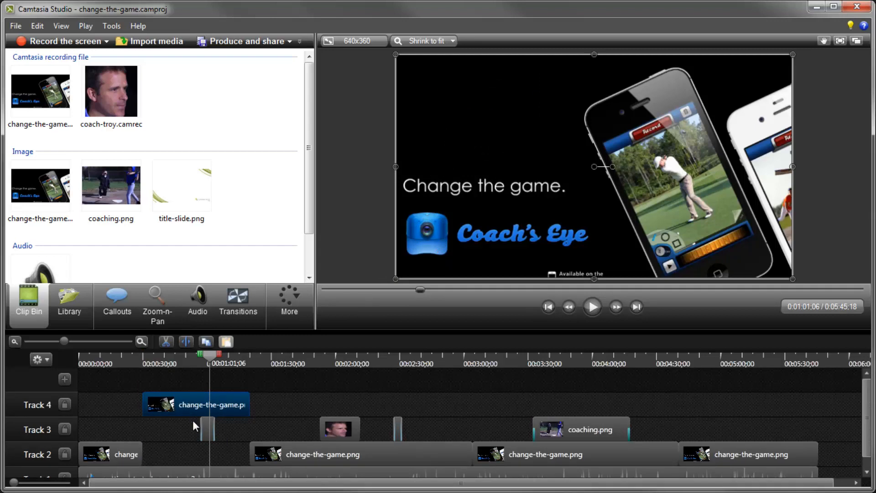
{"action": "left_click_drag", "start_coordinate": [193, 402], "coordinate": [192, 450]}
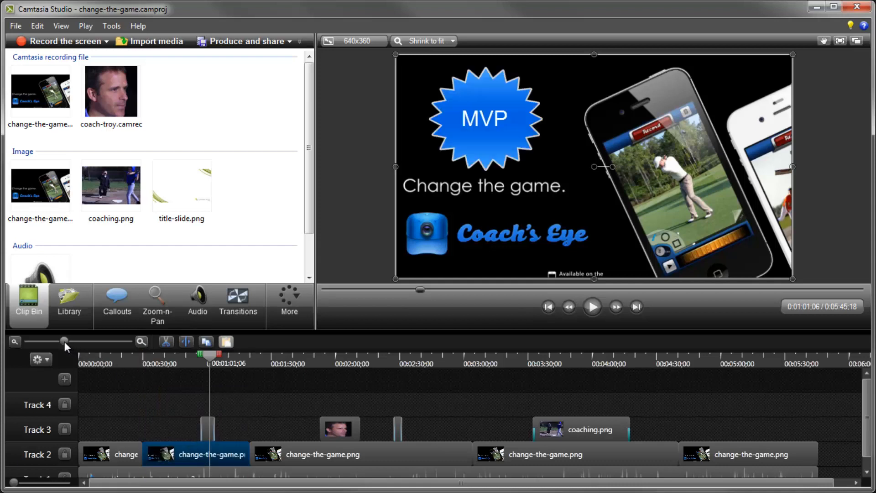
Place coaching.png from the clip bin onto a new Track 5 just after the 1:00 mark.
{"action": "mouse_move", "coordinate": [64, 342]}
{"action": "left_mouse_down"}
{"action": "mouse_move", "coordinate": [78, 343]}
{"action": "mouse_move", "coordinate": [65, 340]}
{"action": "left_mouse_up"}
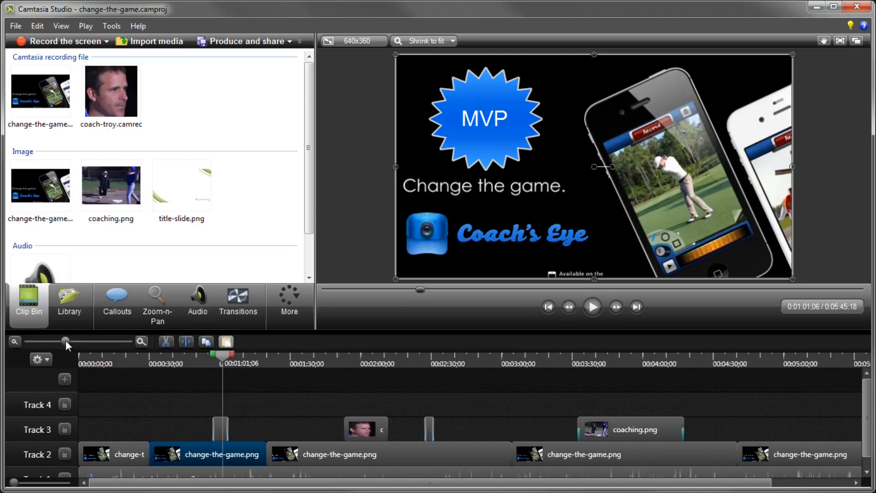
{"action": "left_click", "coordinate": [106, 426]}
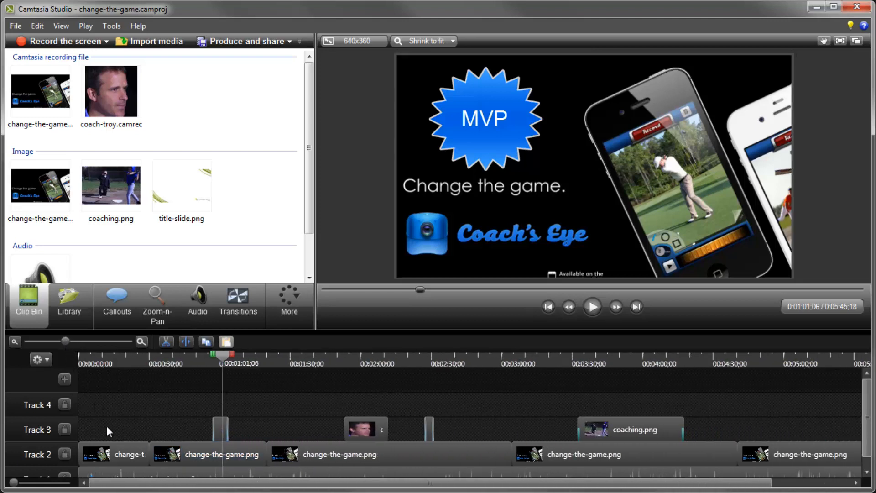
{"action": "scroll", "coordinate": [106, 426], "scroll_direction": "down", "scroll_amount": 1}
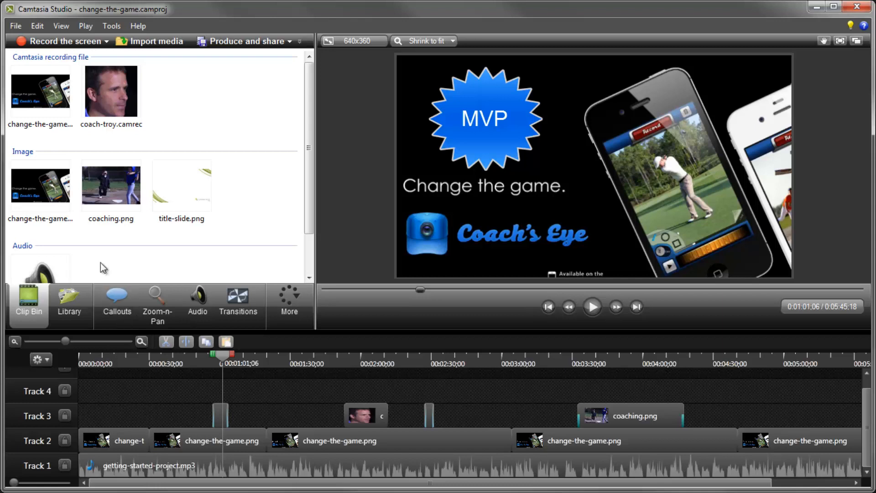
{"action": "left_click_drag", "start_coordinate": [108, 185], "coordinate": [260, 385]}
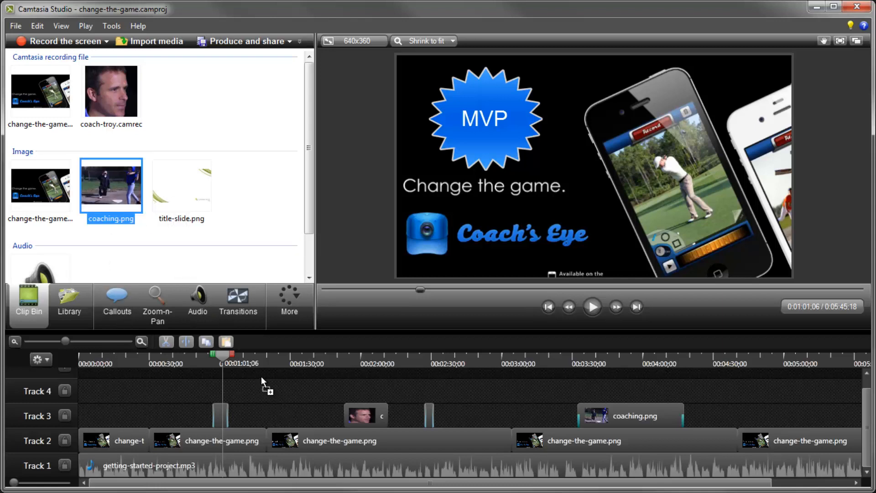
{"action": "left_click_drag", "start_coordinate": [259, 373], "coordinate": [259, 375]}
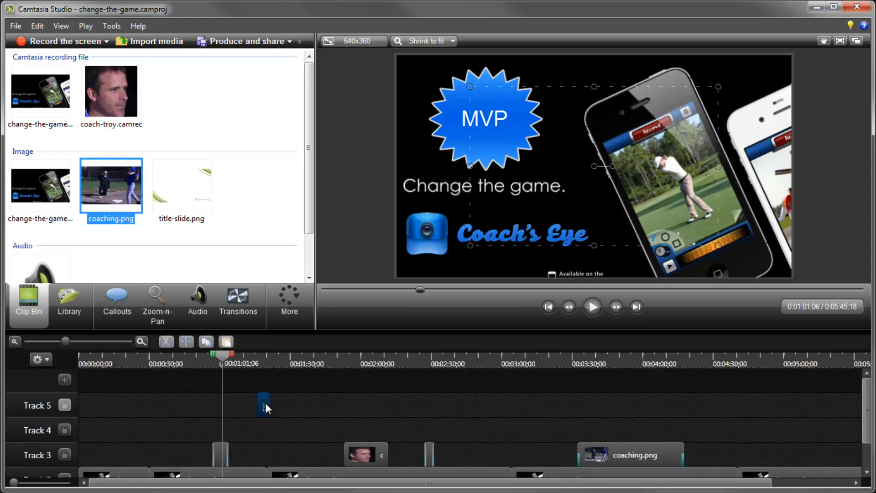
Move the new coaching.png clip slightly later and extend its end to about 1:37.
{"action": "left_click_drag", "start_coordinate": [268, 403], "coordinate": [286, 406]}
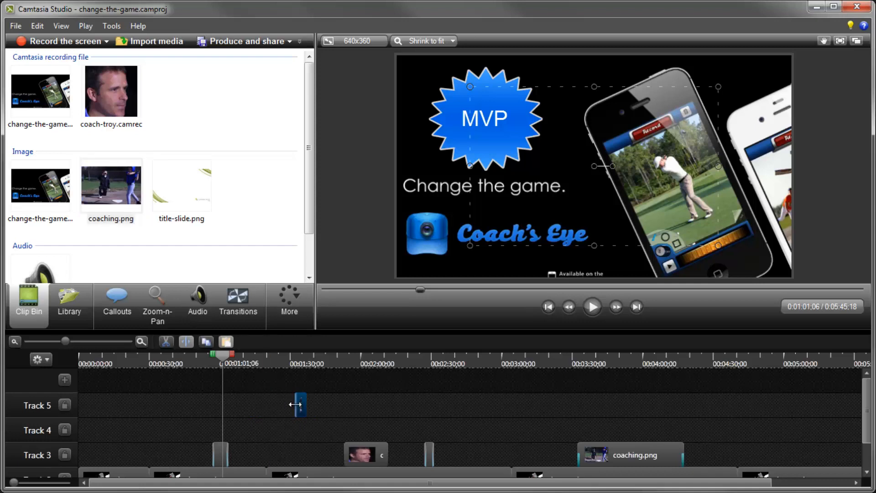
{"action": "left_click_drag", "start_coordinate": [295, 404], "coordinate": [327, 407]}
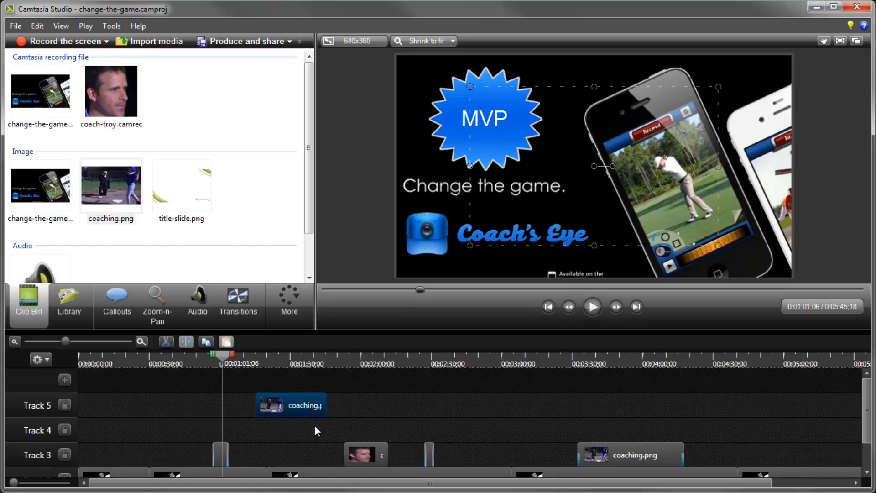
{"action": "left_click", "coordinate": [310, 433]}
Play the timeline from about 1:01 to preview the clips.
{"action": "scroll", "coordinate": [248, 438], "scroll_direction": "down", "scroll_amount": 3}
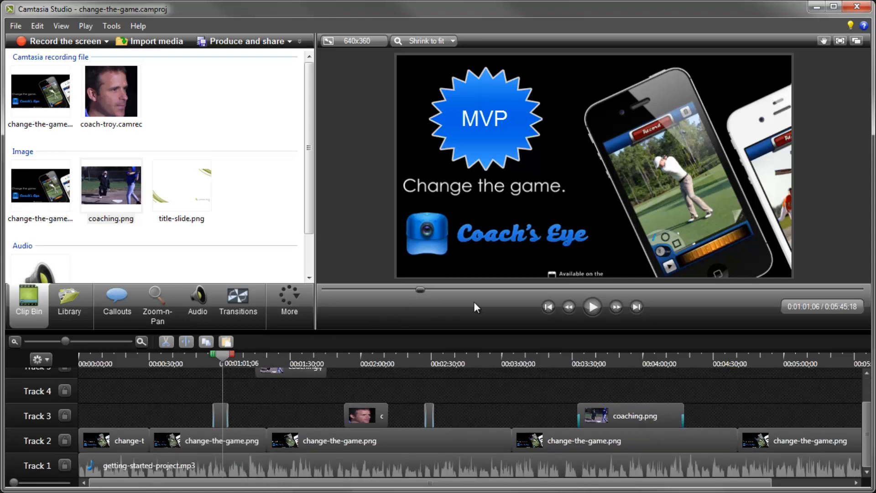
{"action": "left_click", "coordinate": [592, 307]}
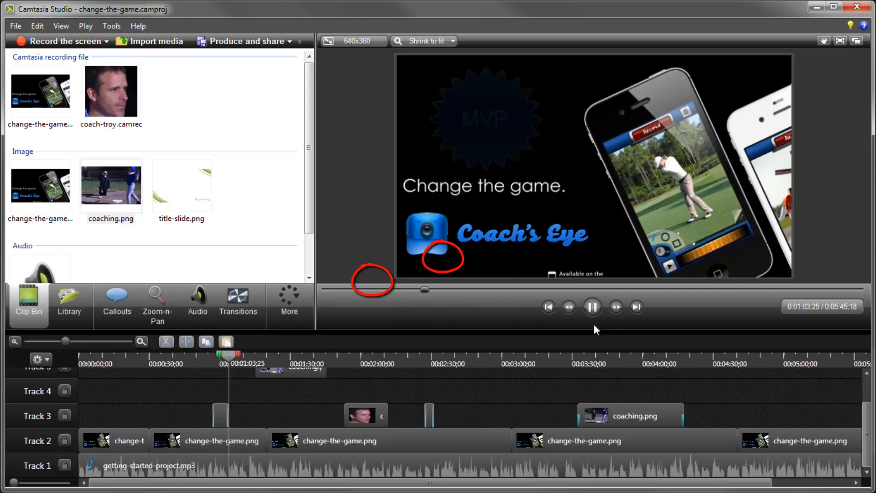
{"action": "left_click", "coordinate": [592, 310]}
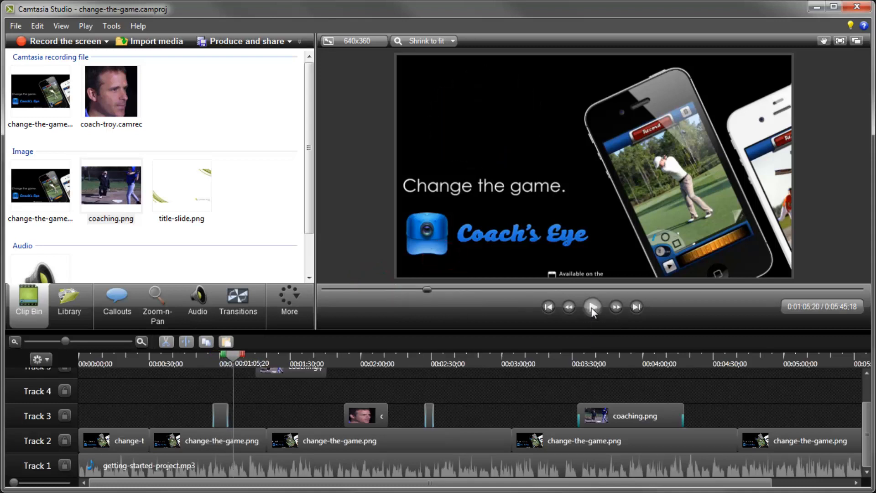
Select the timeline range from about 1:31 to 2:00, lock Track 2, and cut the selection.
{"action": "left_click", "coordinate": [339, 357]}
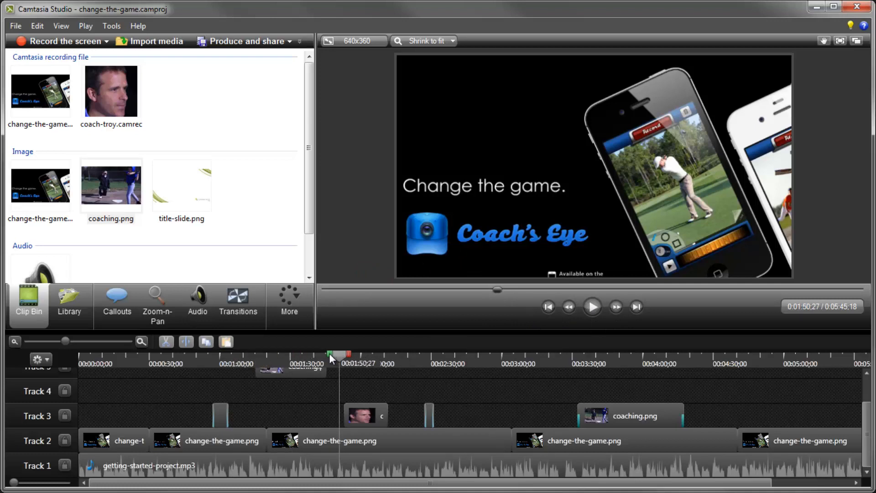
{"action": "left_click_drag", "start_coordinate": [329, 353], "coordinate": [283, 354]}
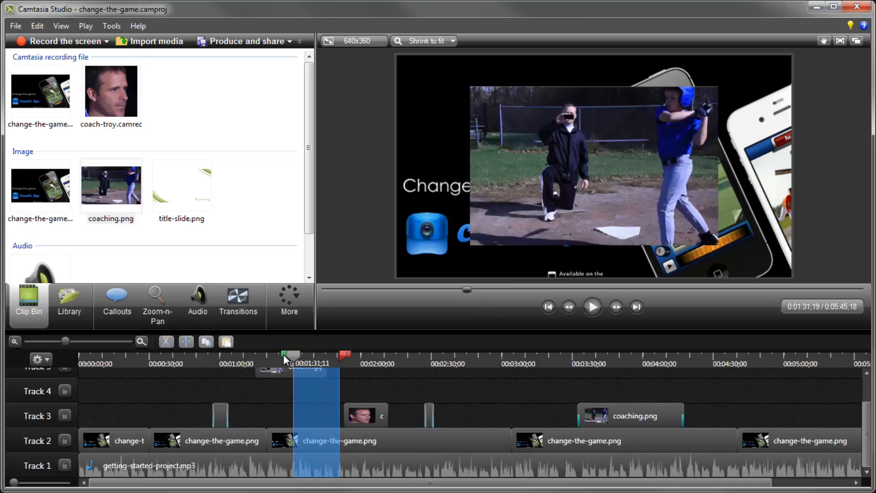
{"action": "left_click_drag", "start_coordinate": [341, 355], "coordinate": [363, 355]}
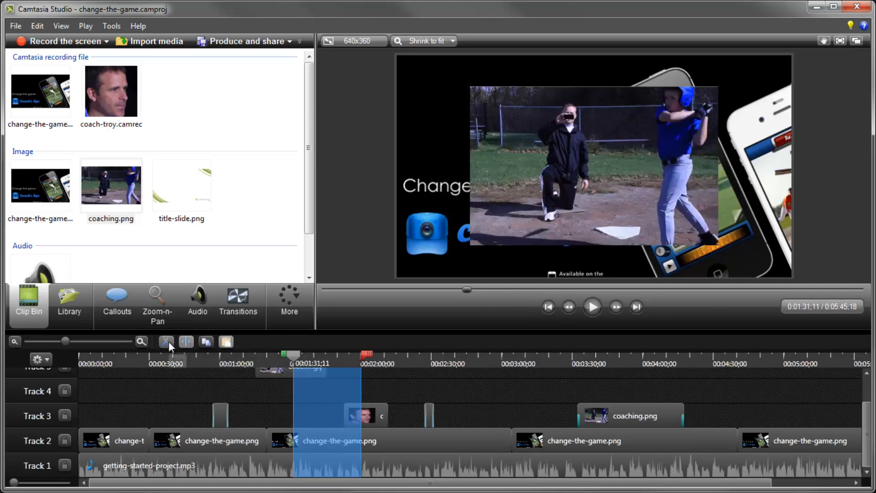
{"action": "left_click", "coordinate": [65, 438]}
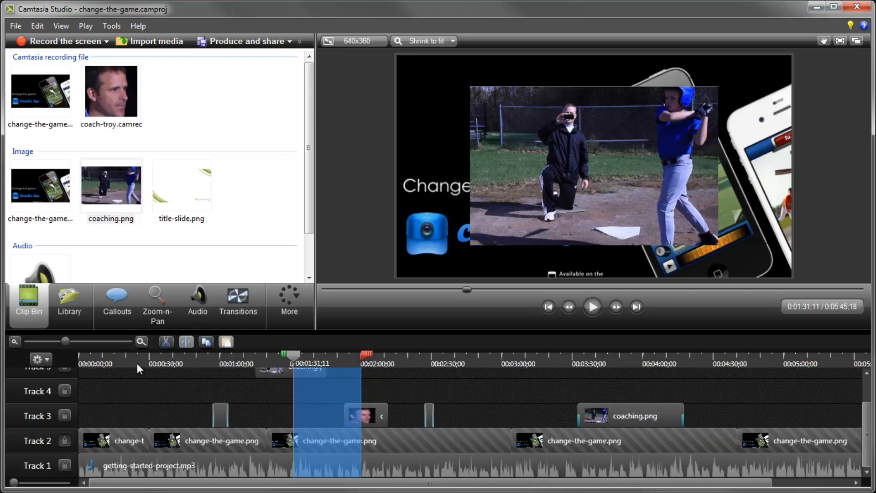
{"action": "left_click", "coordinate": [164, 346]}
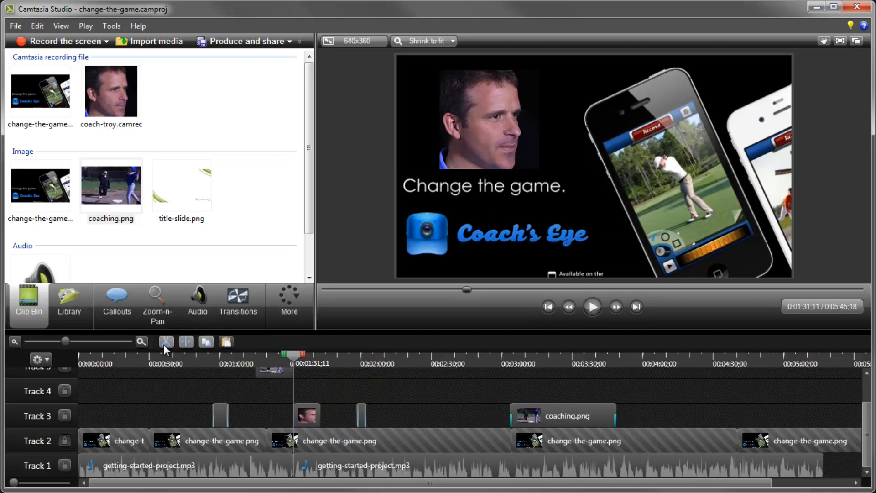
Undo the cut and clear the timeline range selection.
{"action": "key", "text": "ctrl+z"}
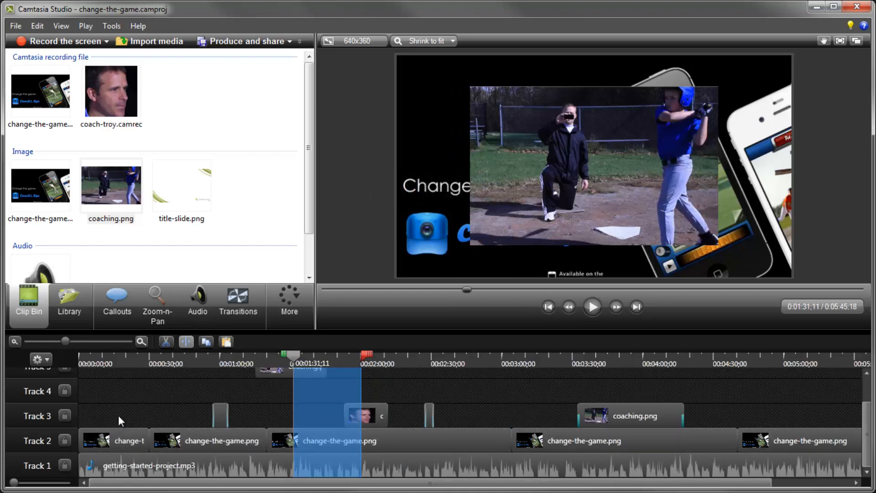
{"action": "left_click", "coordinate": [292, 355]}
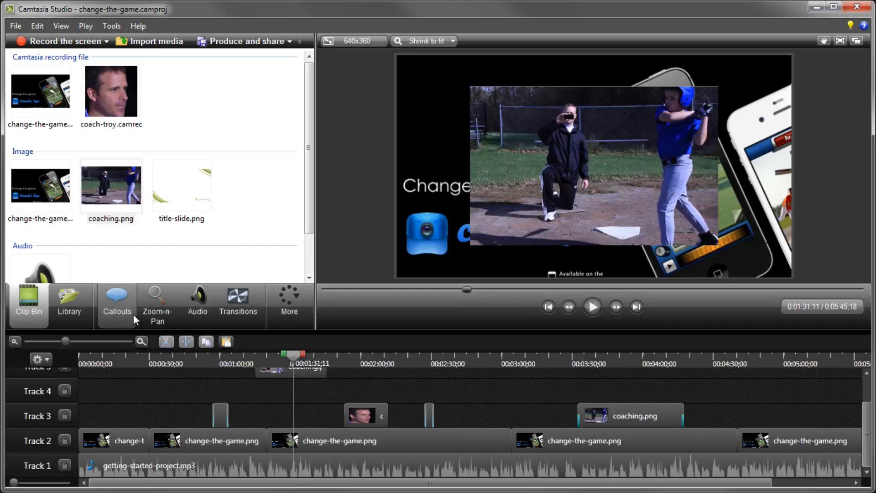
Add Callout - Banner 4 from the Theme - Calling Lights library to Track 3 at about 0:35.
{"action": "left_click_drag", "start_coordinate": [309, 205], "coordinate": [308, 176]}
{"action": "left_click", "coordinate": [278, 196]}
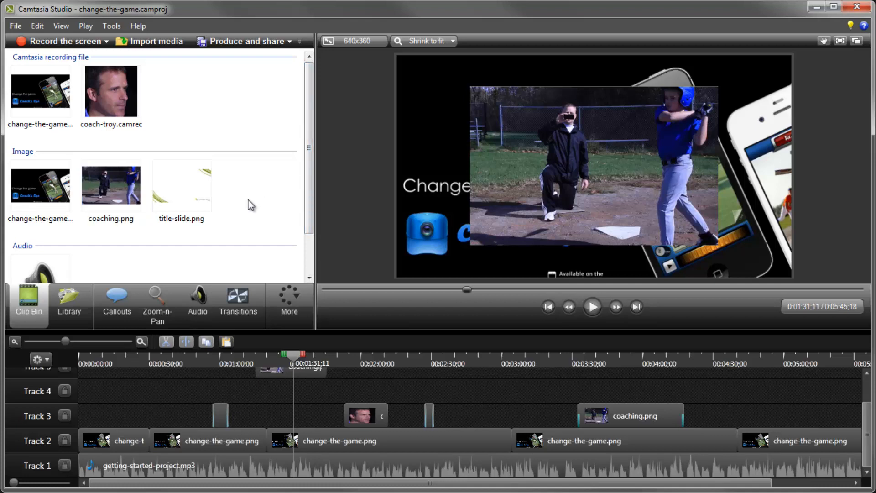
{"action": "left_click", "coordinate": [75, 297]}
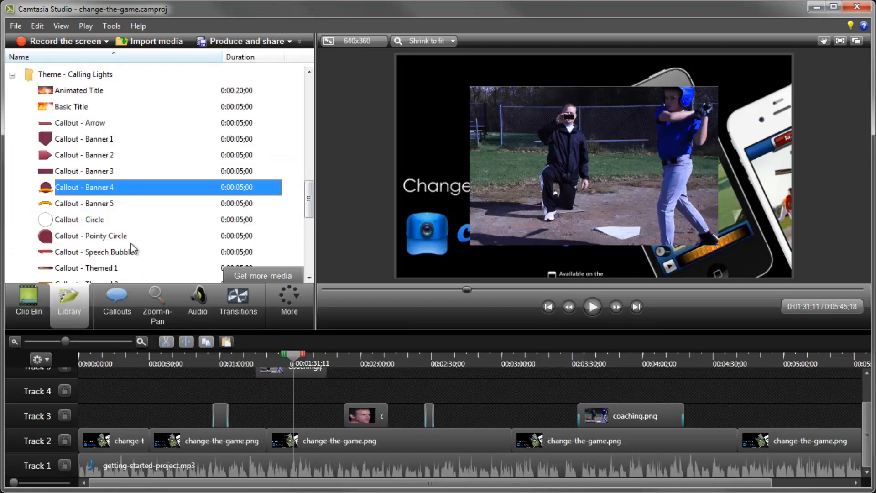
{"action": "mouse_move", "coordinate": [308, 196]}
{"action": "left_mouse_down"}
{"action": "mouse_move", "coordinate": [311, 122]}
{"action": "mouse_move", "coordinate": [308, 198]}
{"action": "left_mouse_up"}
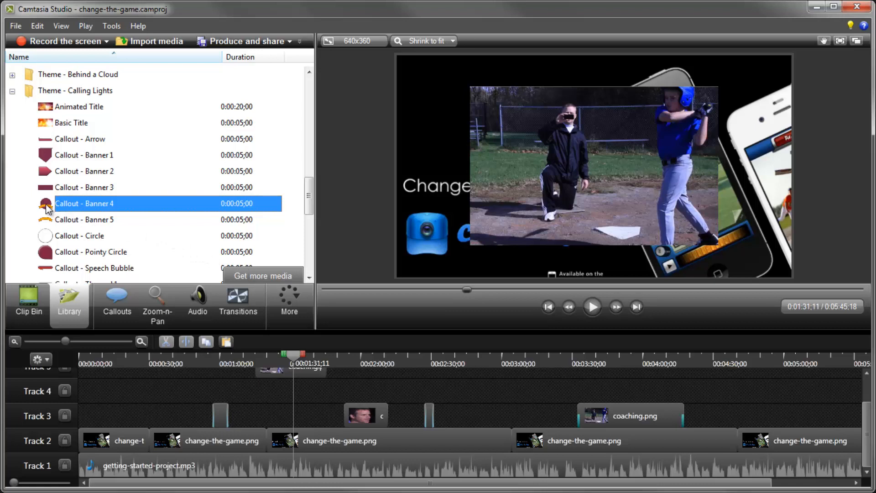
{"action": "left_click_drag", "start_coordinate": [47, 208], "coordinate": [174, 416]}
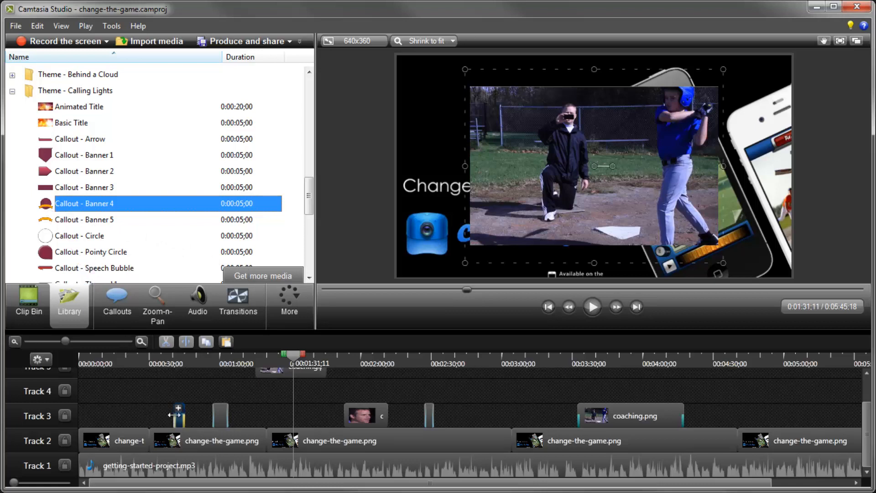
Scale the banner callout down and move it above the 'Change the game.' title in the upper left.
{"action": "left_click", "coordinate": [178, 357]}
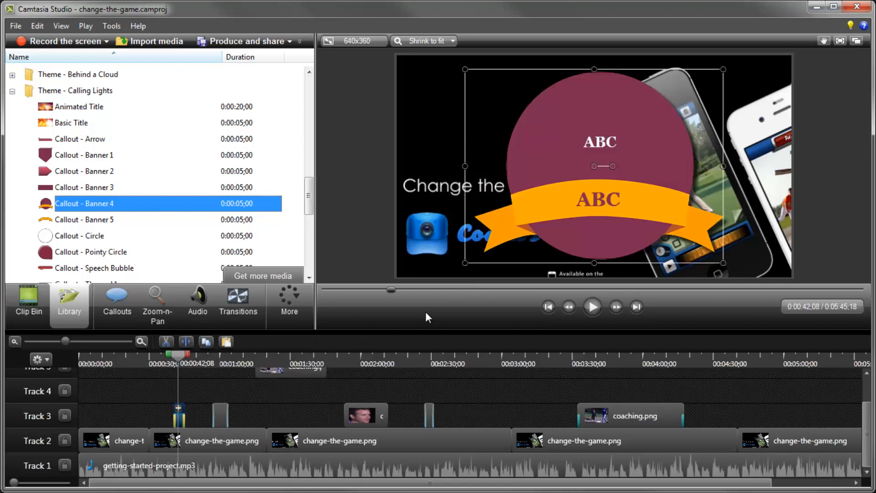
{"action": "left_click_drag", "start_coordinate": [723, 263], "coordinate": [611, 192]}
{"action": "left_click_drag", "start_coordinate": [556, 180], "coordinate": [498, 159]}
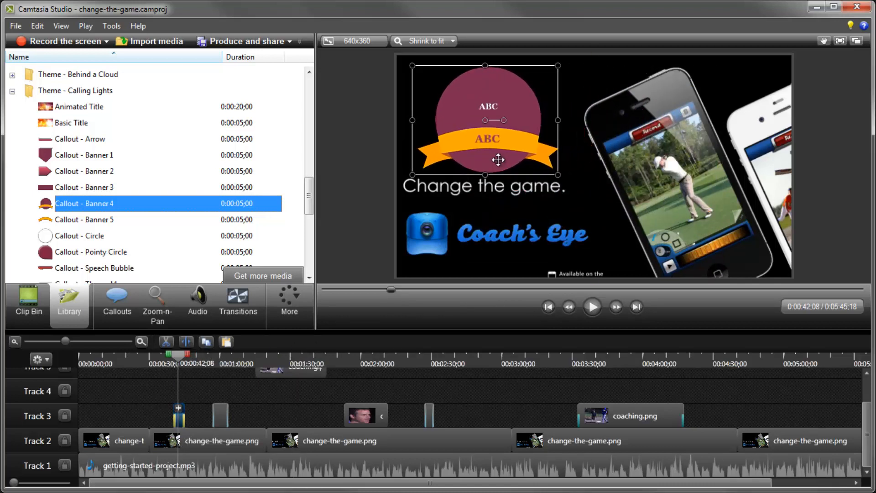
Replace the banner ribbon's placeholder text with "All-Star".
{"action": "double_click", "coordinate": [488, 140]}
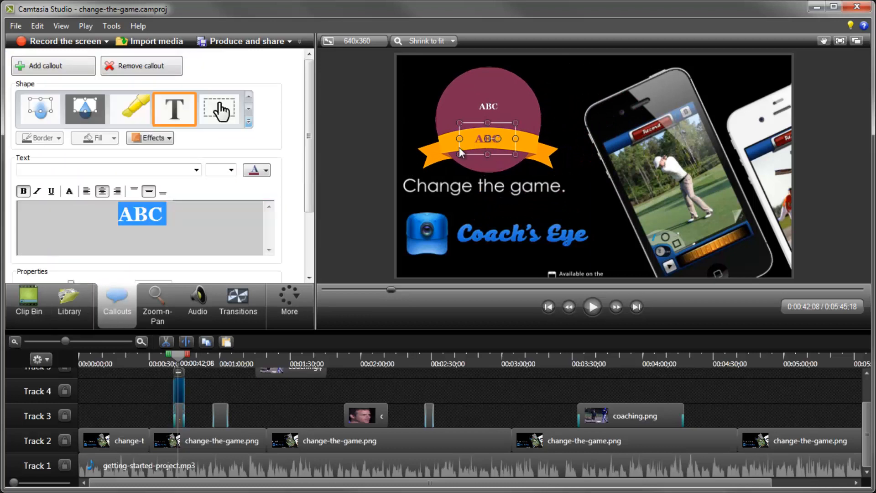
{"action": "type", "text": "All-Star"}
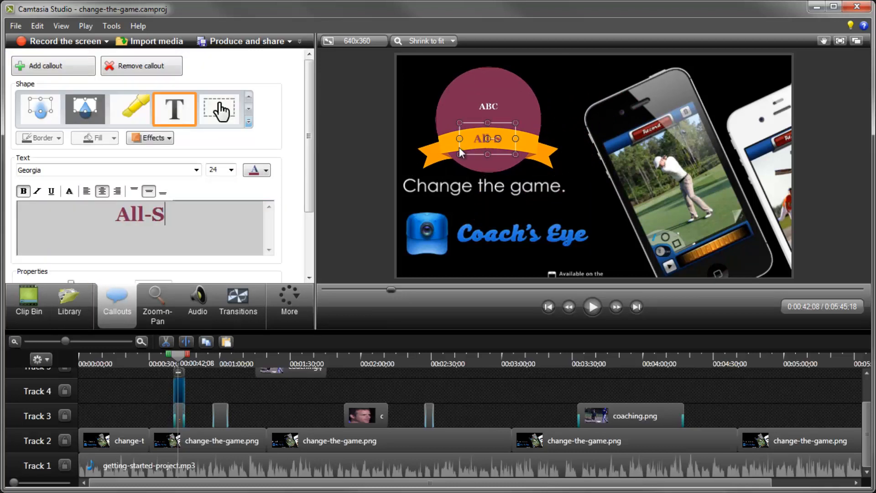
{"action": "left_click", "coordinate": [266, 170]}
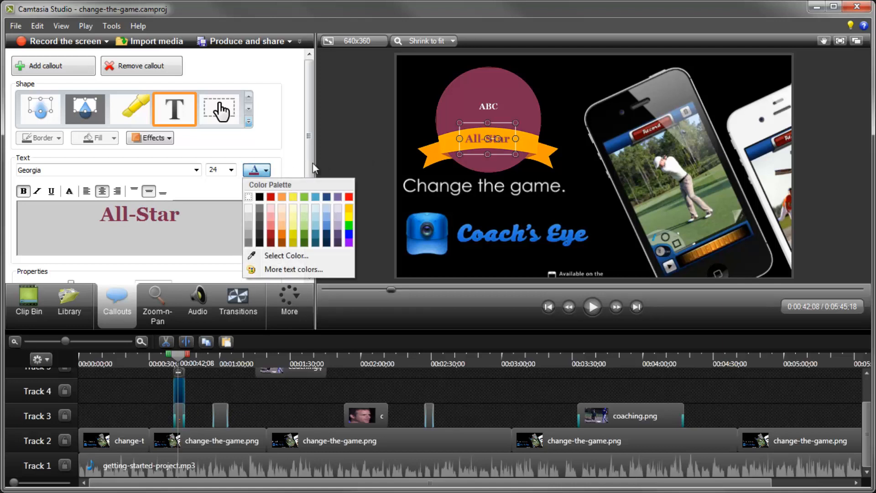
{"action": "left_click", "coordinate": [369, 165]}
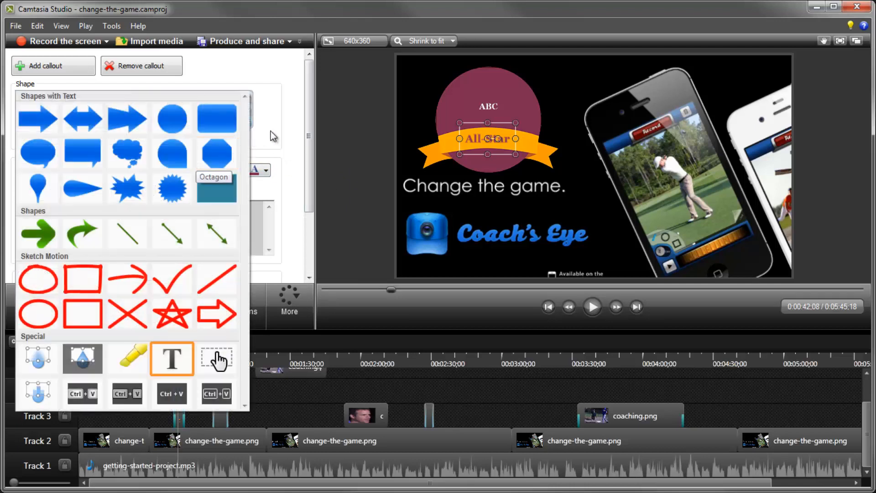
{"action": "left_click", "coordinate": [289, 140]}
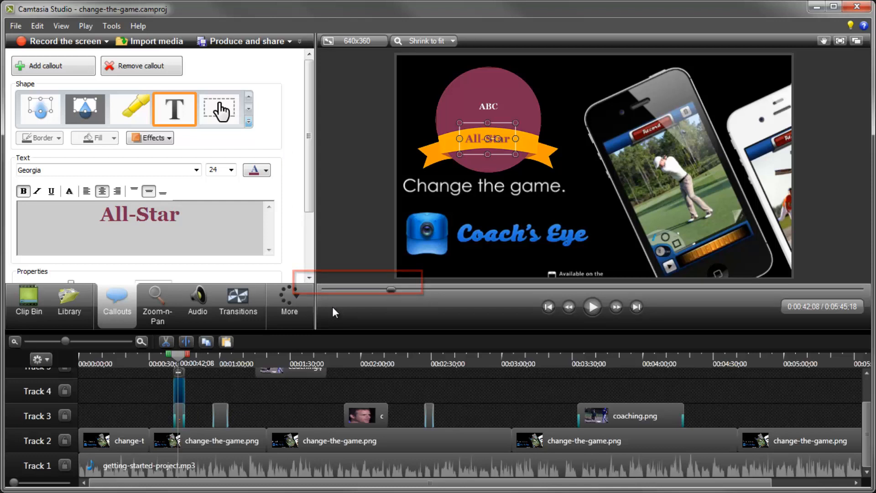
Browse the Captions and Quizzing panels.
{"action": "left_click", "coordinate": [297, 297]}
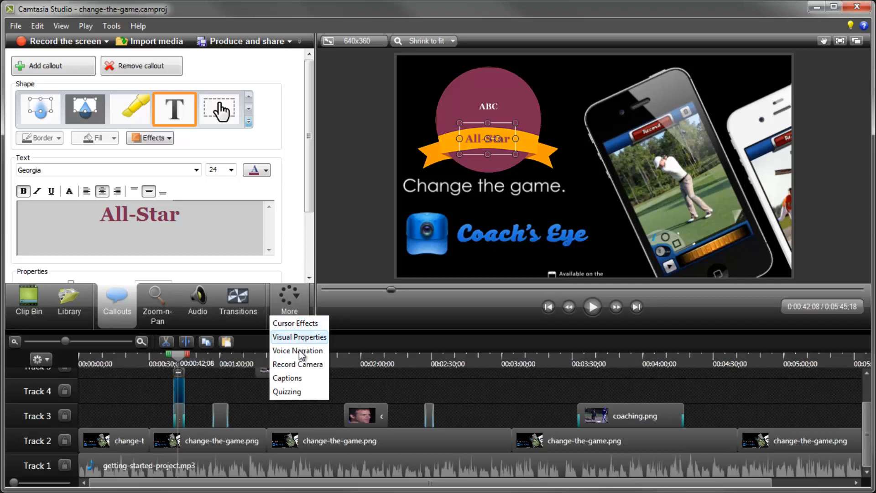
{"action": "left_click", "coordinate": [300, 379]}
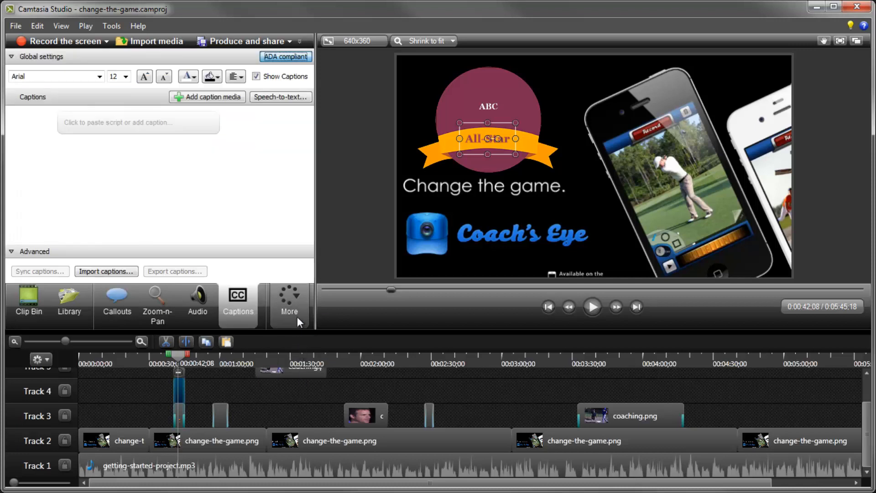
{"action": "left_click", "coordinate": [297, 300]}
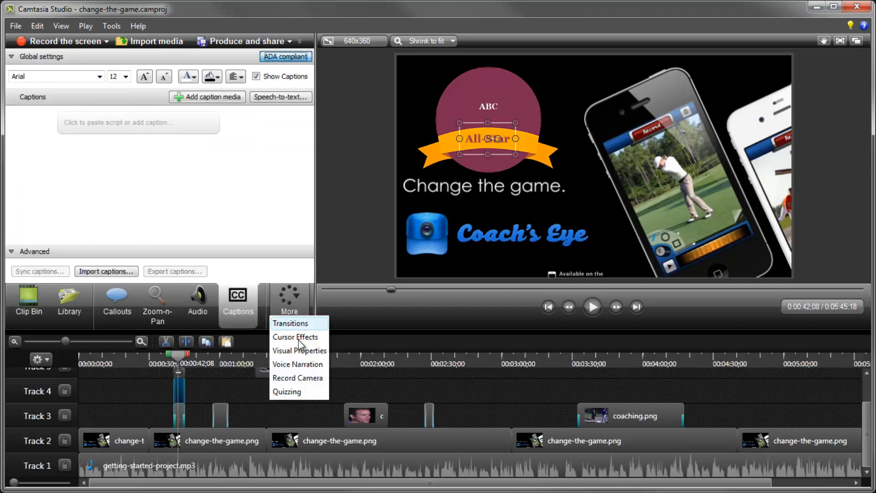
{"action": "left_click", "coordinate": [300, 392]}
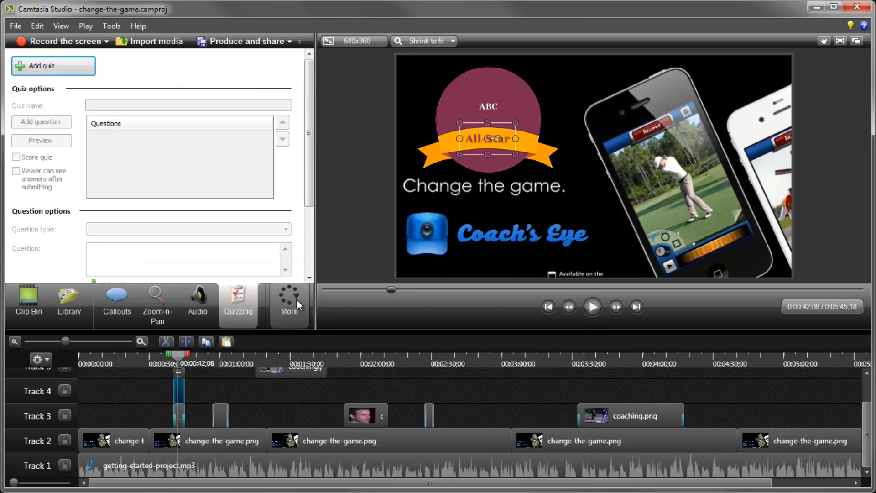
Add a Fade through black transition between the first two clips on Track 2.
{"action": "left_click", "coordinate": [297, 300]}
{"action": "left_click", "coordinate": [295, 375]}
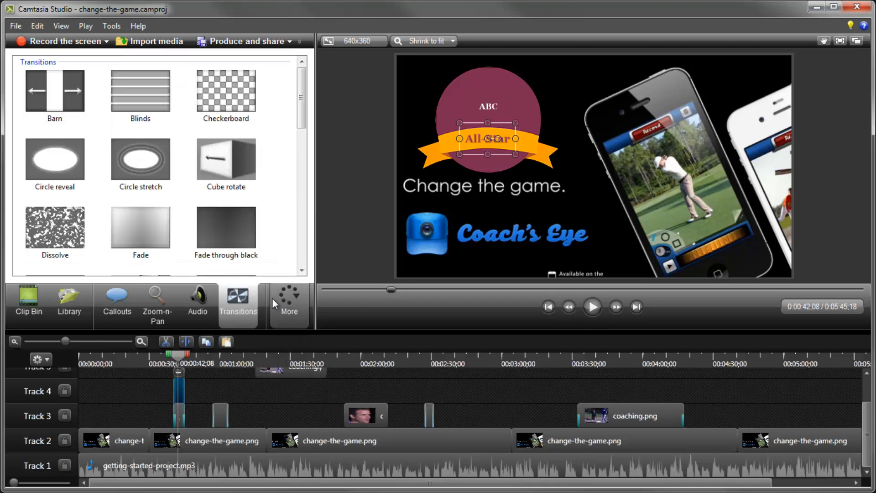
{"action": "left_click_drag", "start_coordinate": [223, 229], "coordinate": [151, 441]}
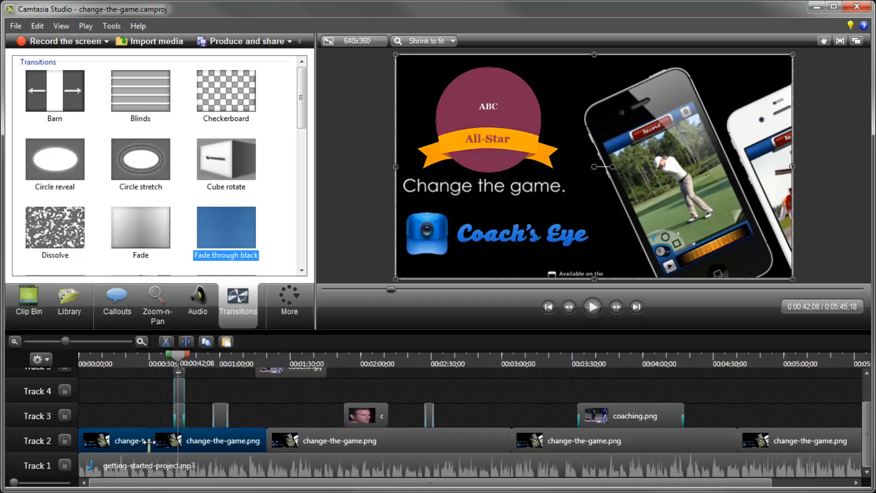
{"action": "left_click", "coordinate": [147, 413]}
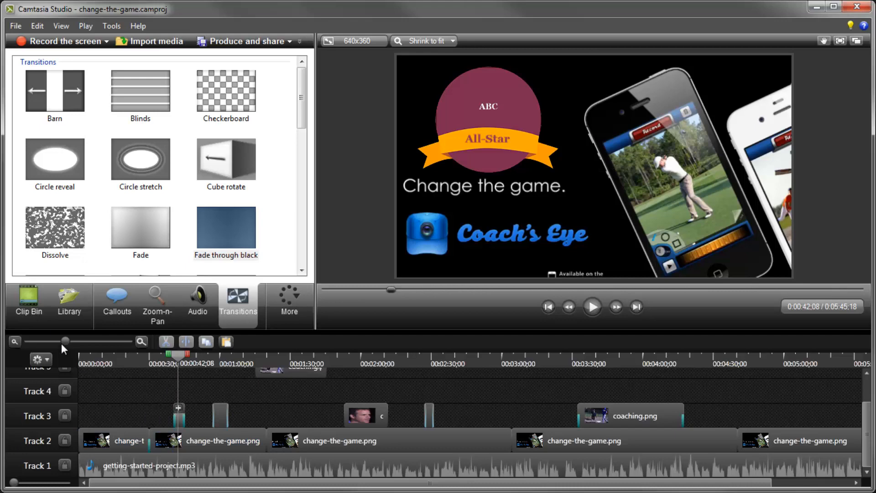
Review the Production Wizard's custom production settings and player Options tab, and cancel the wizard.
{"action": "left_click", "coordinate": [35, 298]}
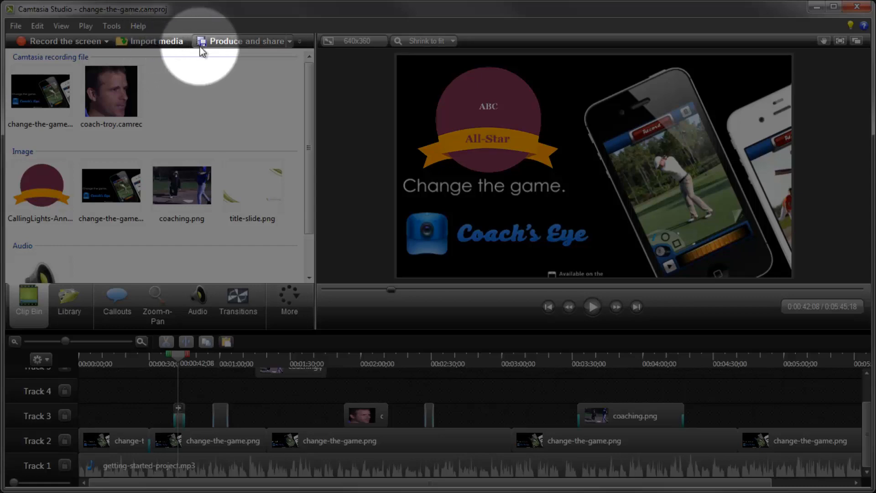
{"action": "left_click", "coordinate": [245, 45]}
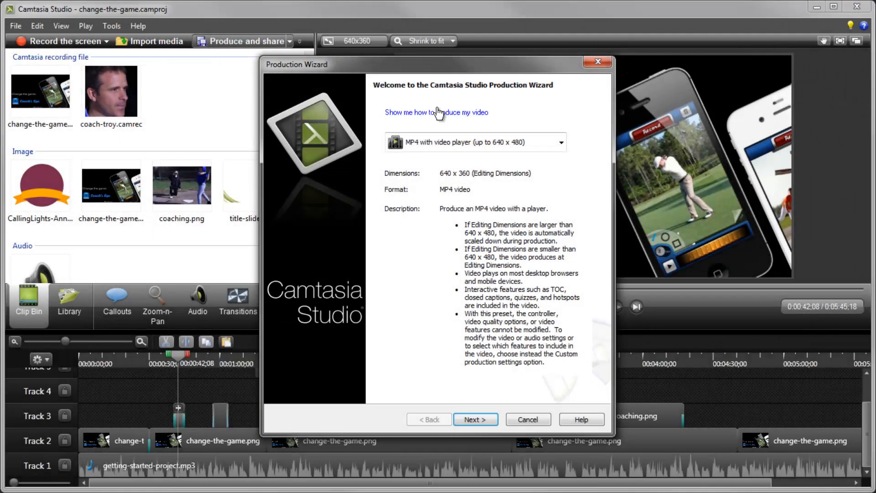
{"action": "left_click", "coordinate": [562, 144]}
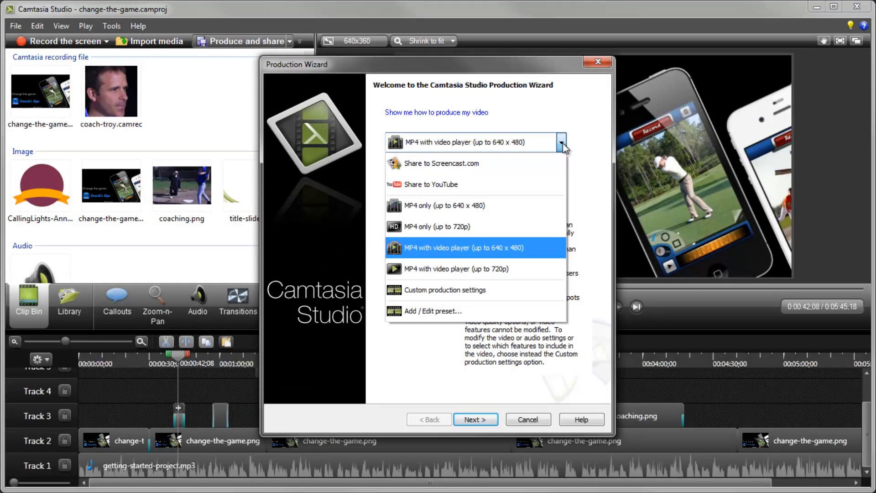
{"action": "left_click", "coordinate": [534, 289]}
{"action": "left_click", "coordinate": [471, 422]}
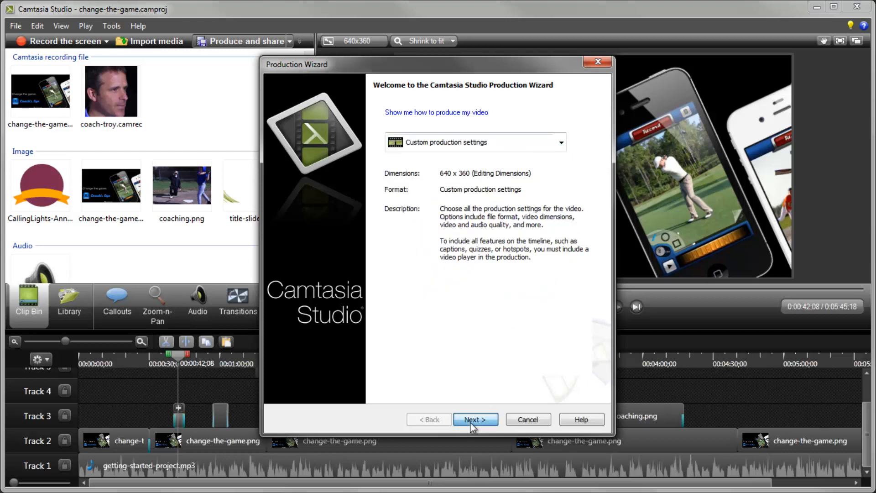
{"action": "left_click", "coordinate": [471, 422]}
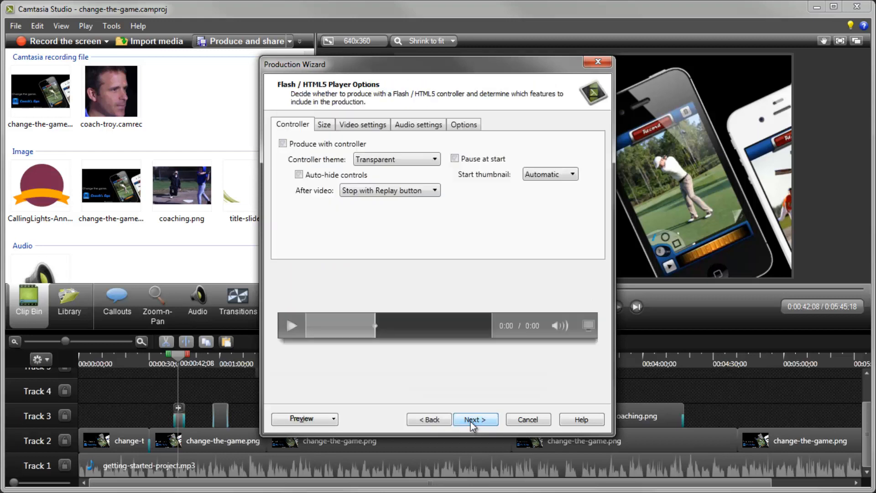
{"action": "left_click", "coordinate": [462, 125]}
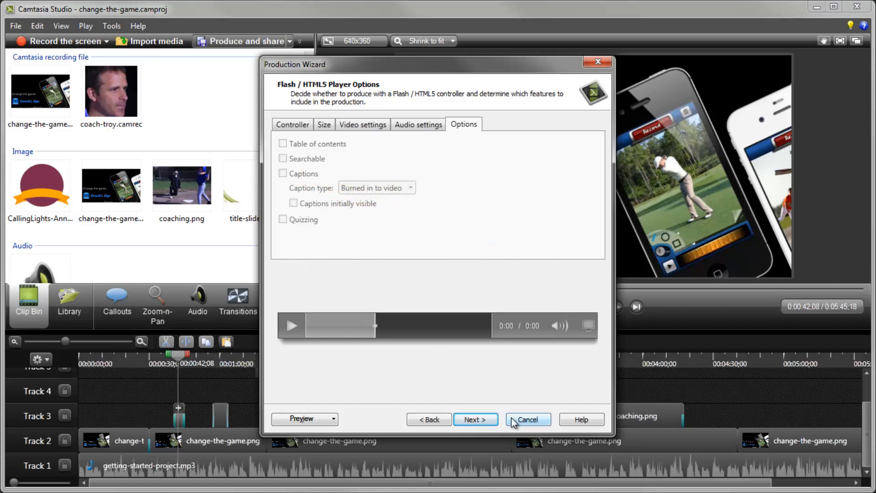
{"action": "left_click", "coordinate": [526, 419]}
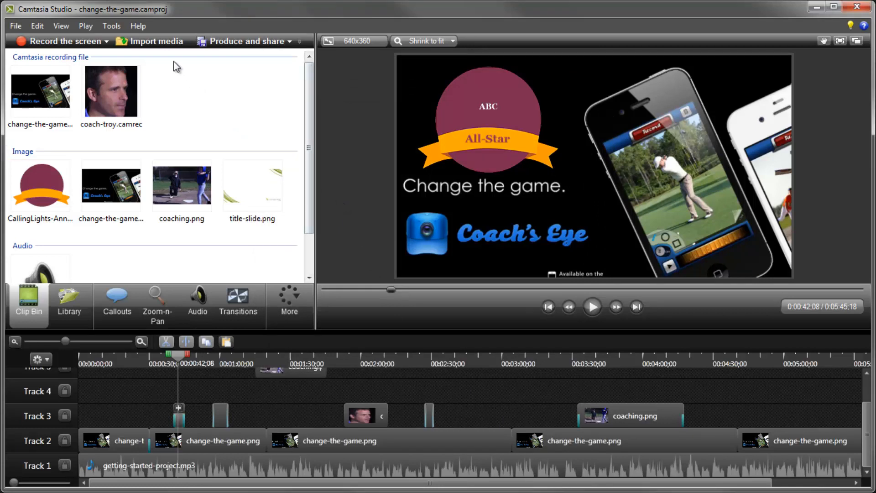
Open the Help menu.
{"action": "left_click", "coordinate": [139, 26]}
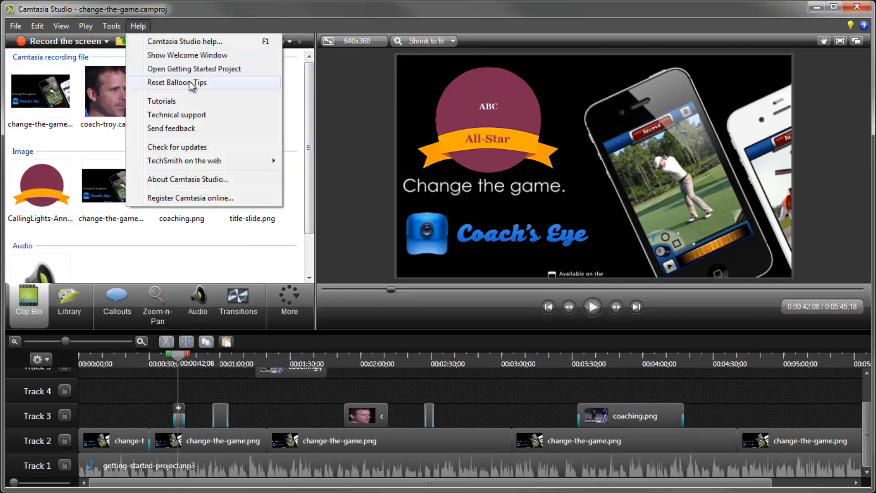